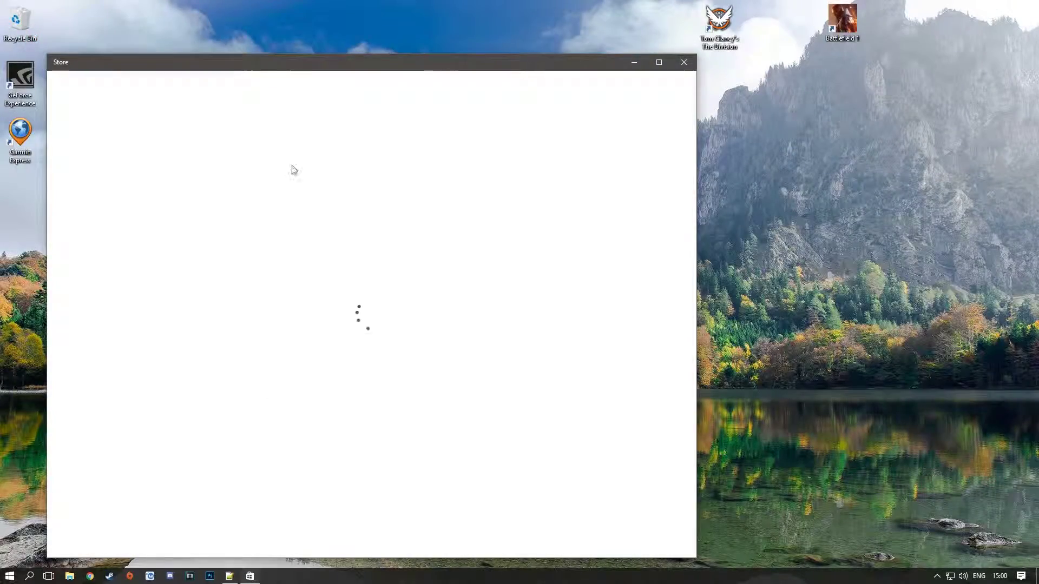
# Step: Search the Store for 'xbox', confirm the Xbox app is installed, then close the Store
pyautogui.moveTo(300, 69); pyautogui.dragTo(425, 50)
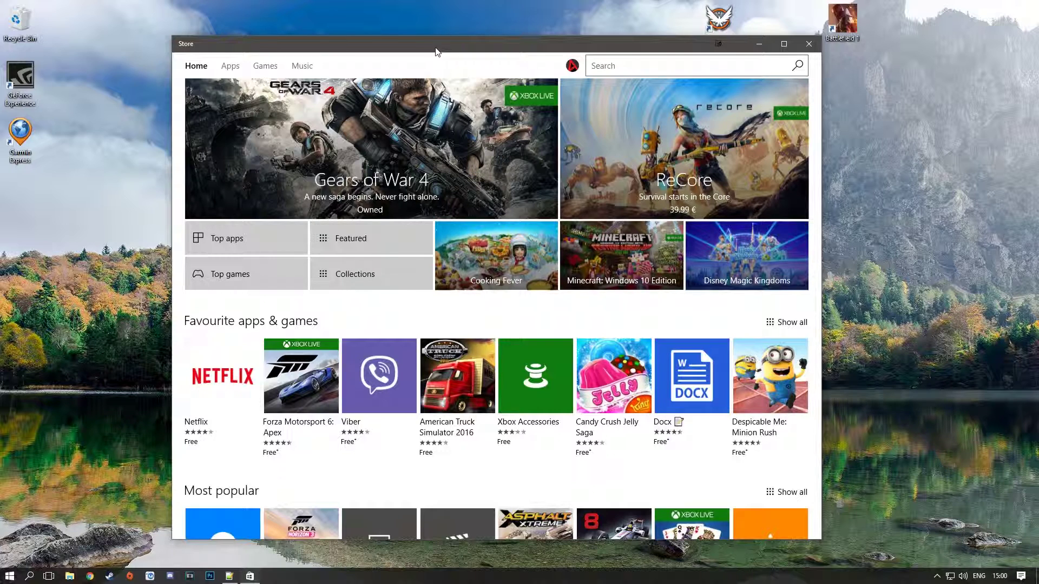
pyautogui.click(640, 64)
pyautogui.moveTo(255, 44); pyautogui.dragTo(245, 39)
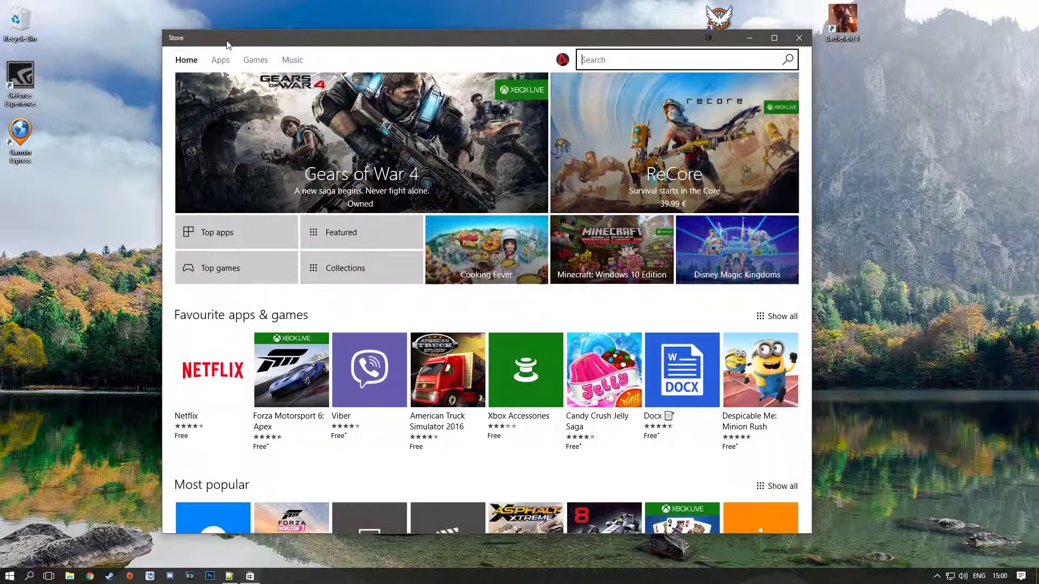
pyautogui.write('xbox')
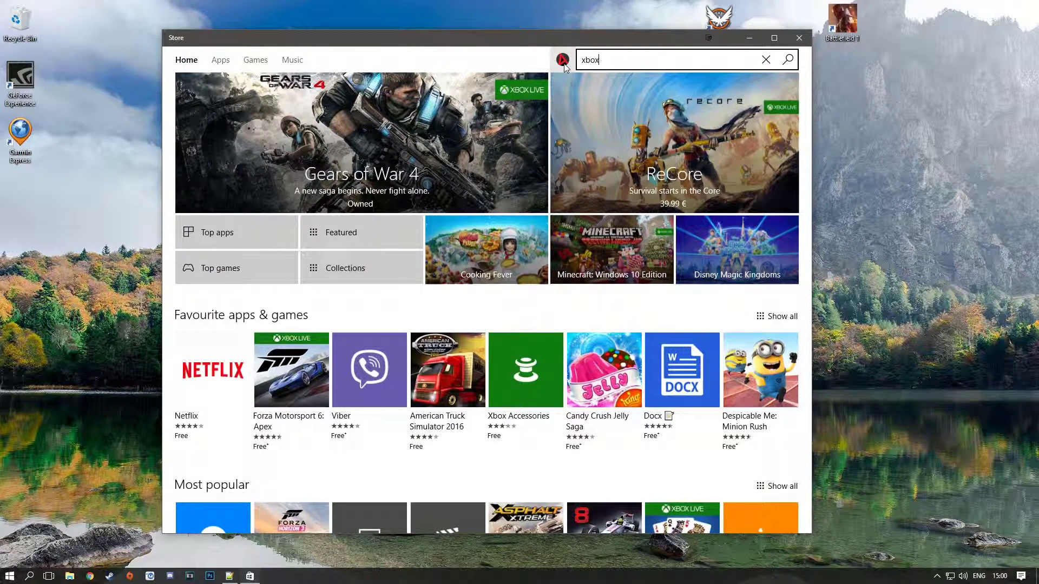
pyautogui.press('Return')
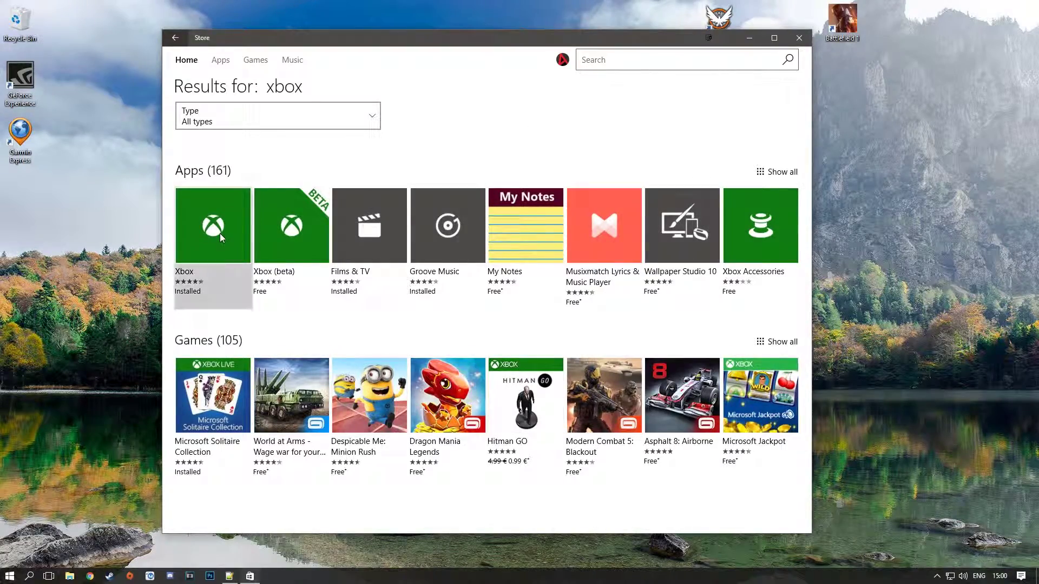
pyautogui.click(219, 238)
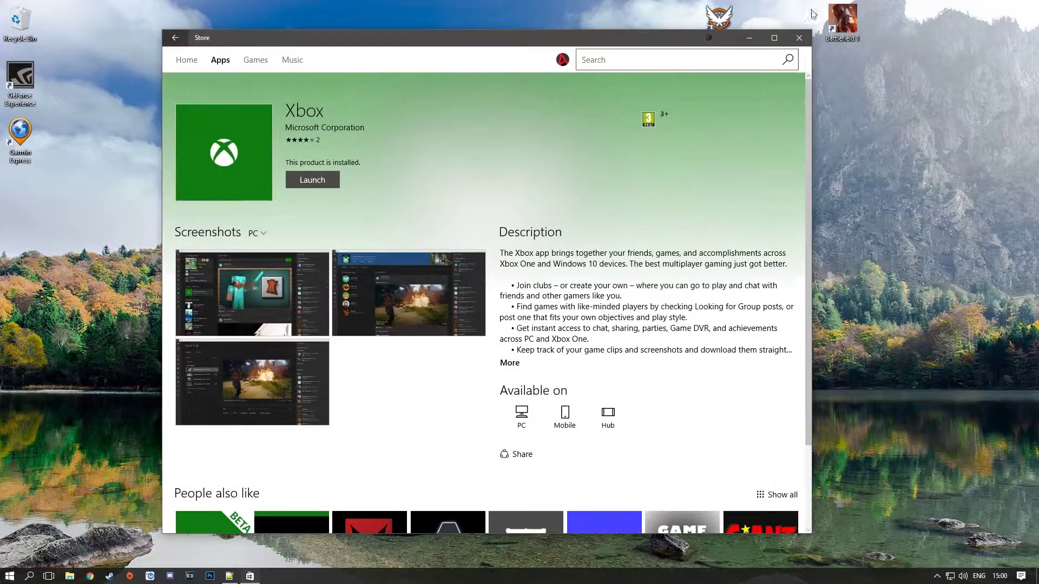
pyautogui.click(797, 38)
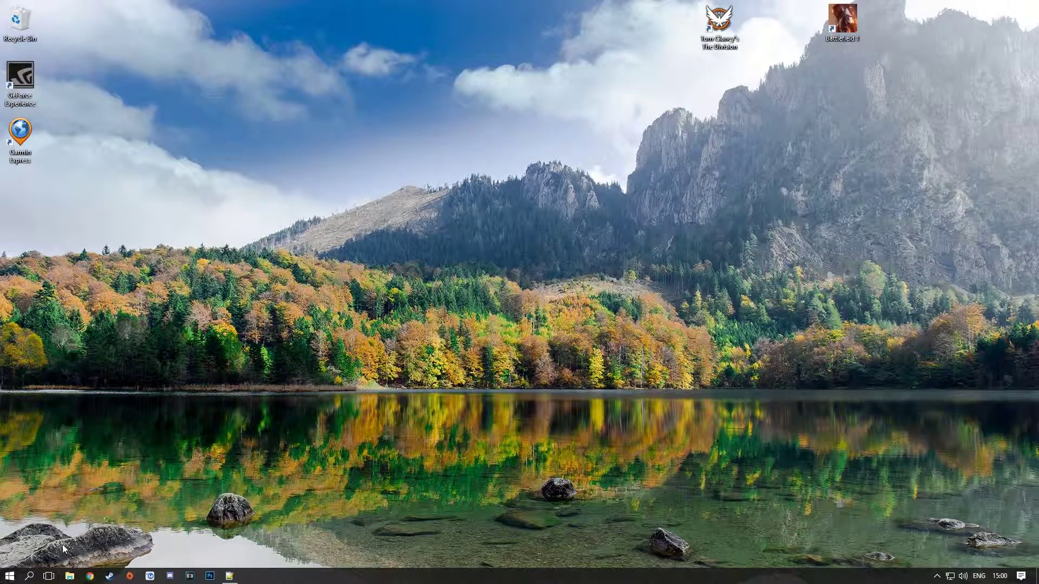
# Step: Launch the Xbox app from its Start menu tile
pyautogui.click(9, 577)
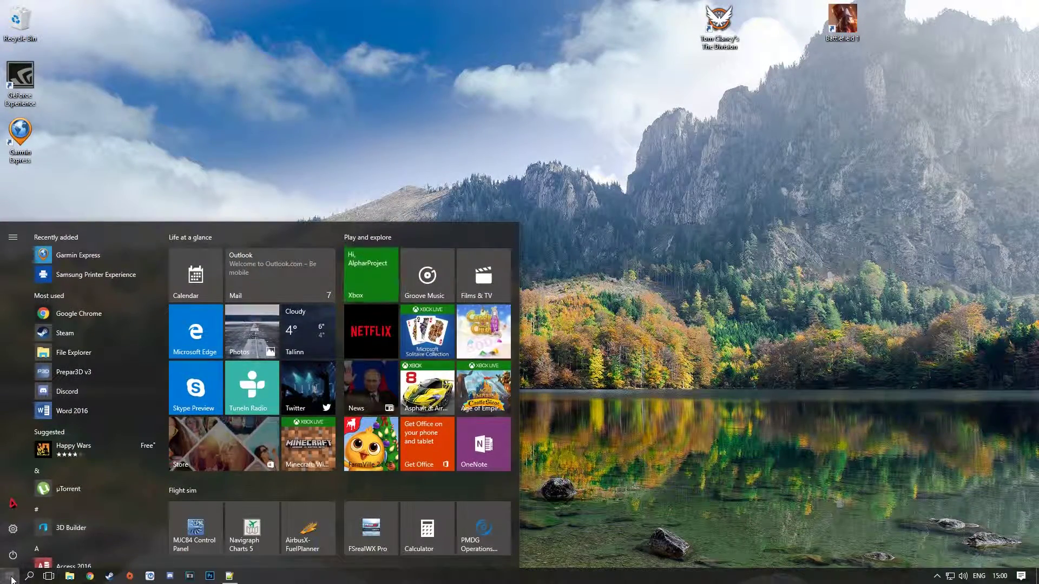
pyautogui.moveTo(70, 480)
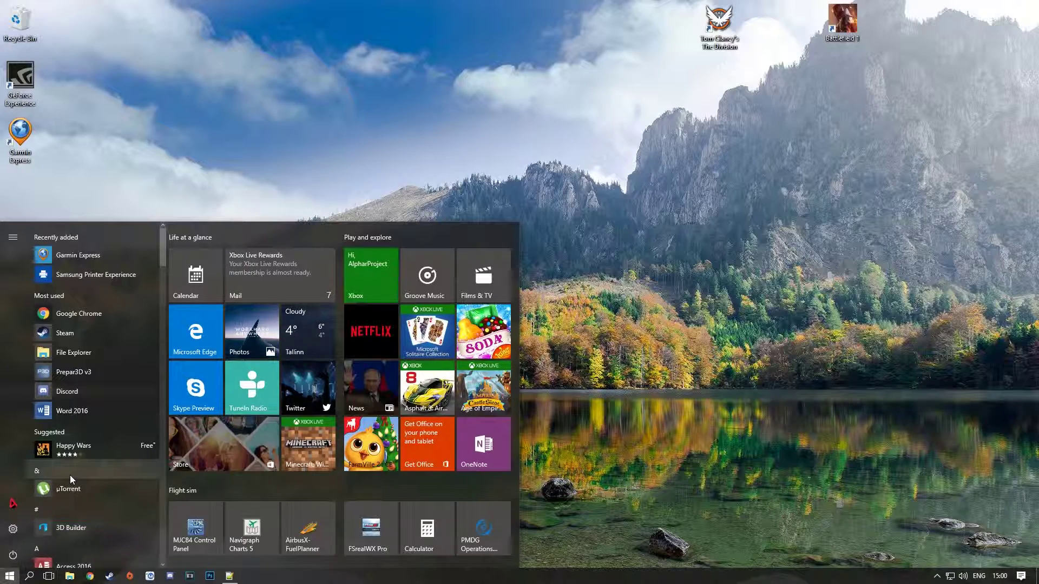
pyautogui.click(369, 275)
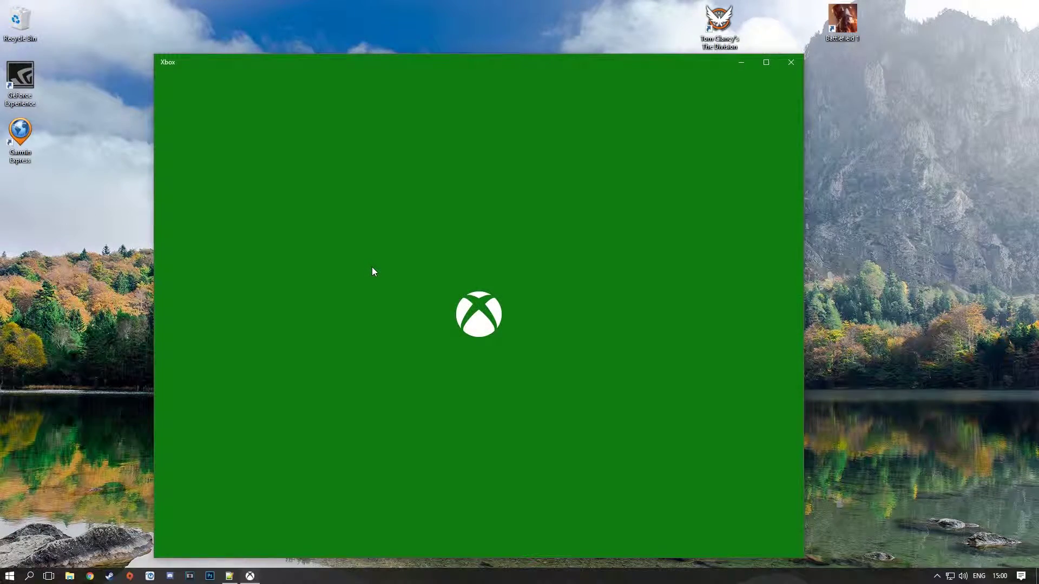
pyautogui.moveTo(390, 63); pyautogui.dragTo(456, 51)
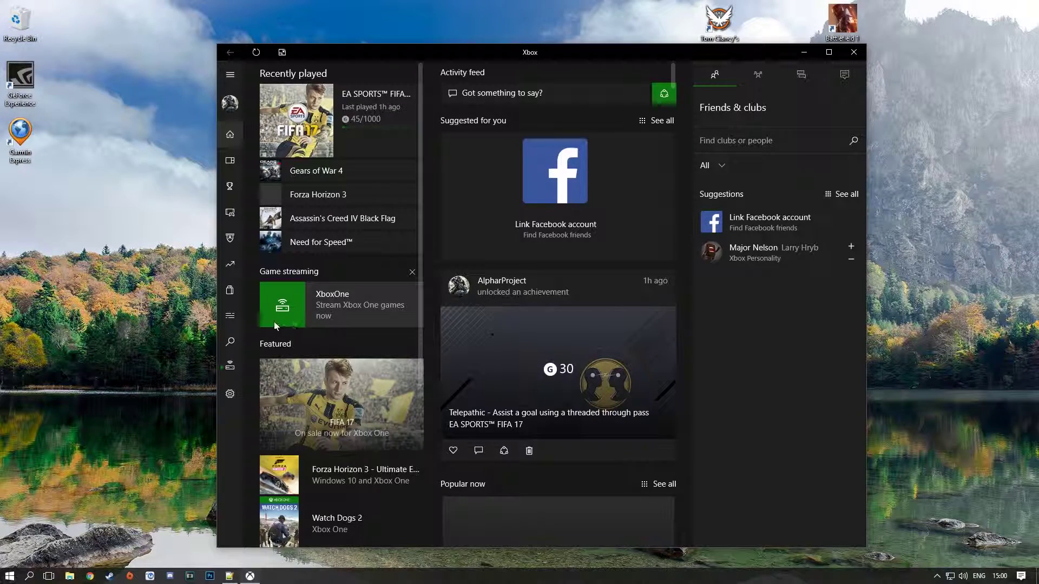
pyautogui.moveTo(230, 244)
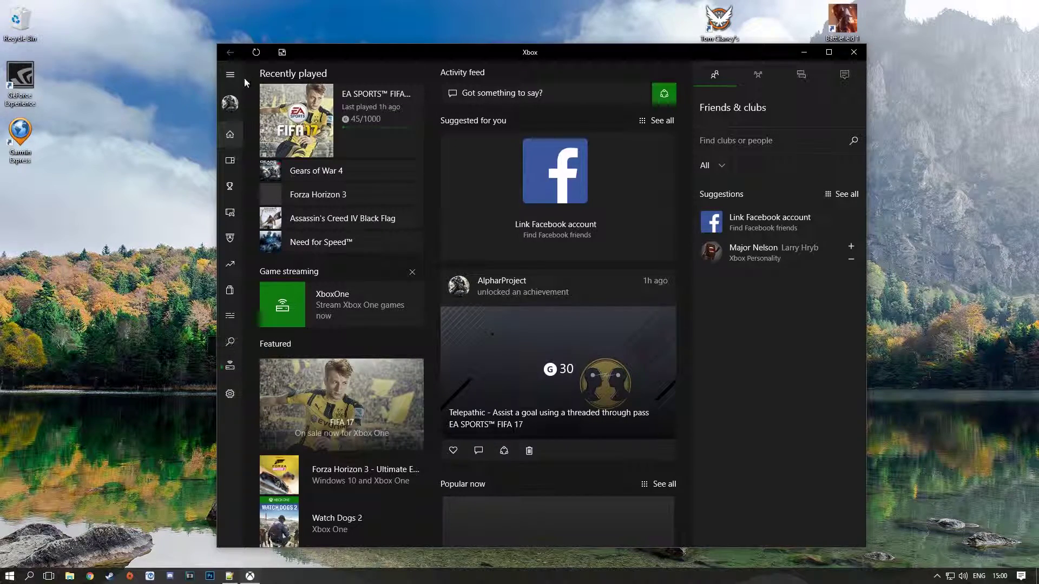
# Step: On the Connection page, check and cancel Add a device, then stream from XboxOne
pyautogui.click(230, 75)
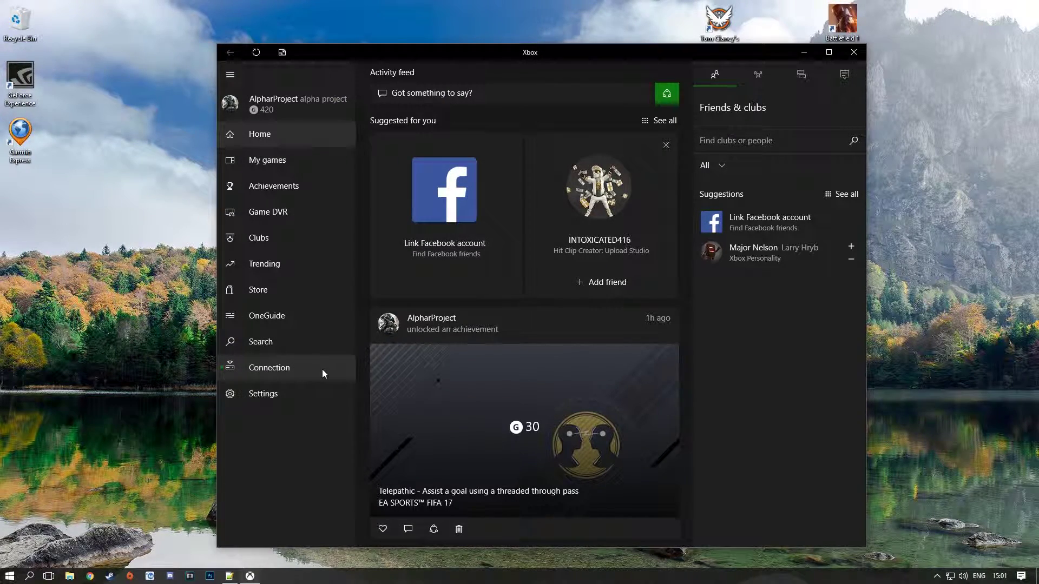
pyautogui.click(248, 370)
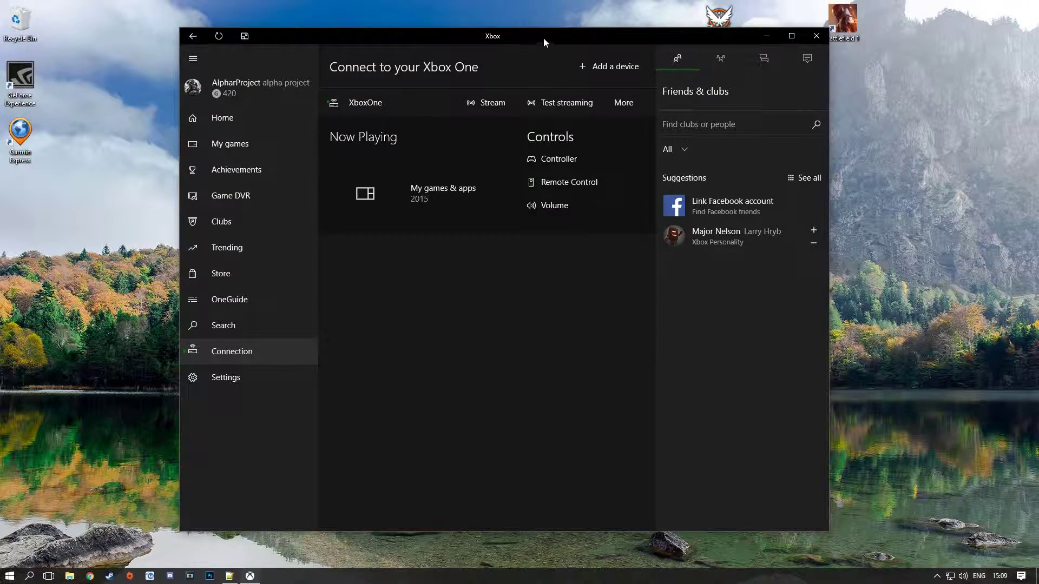
pyautogui.moveTo(543, 39); pyautogui.dragTo(509, 28)
pyautogui.click(582, 57)
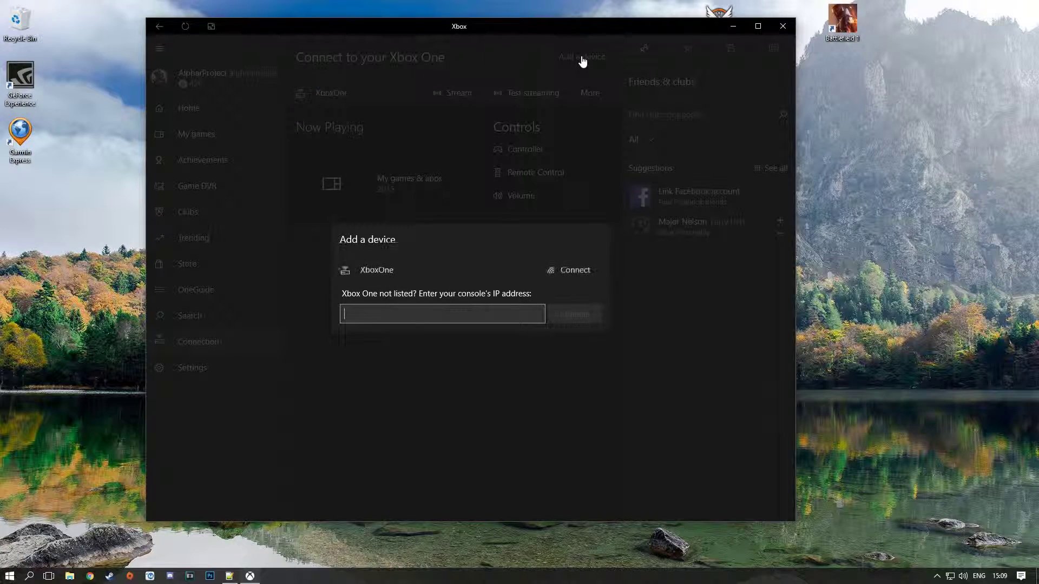
pyautogui.click(604, 332)
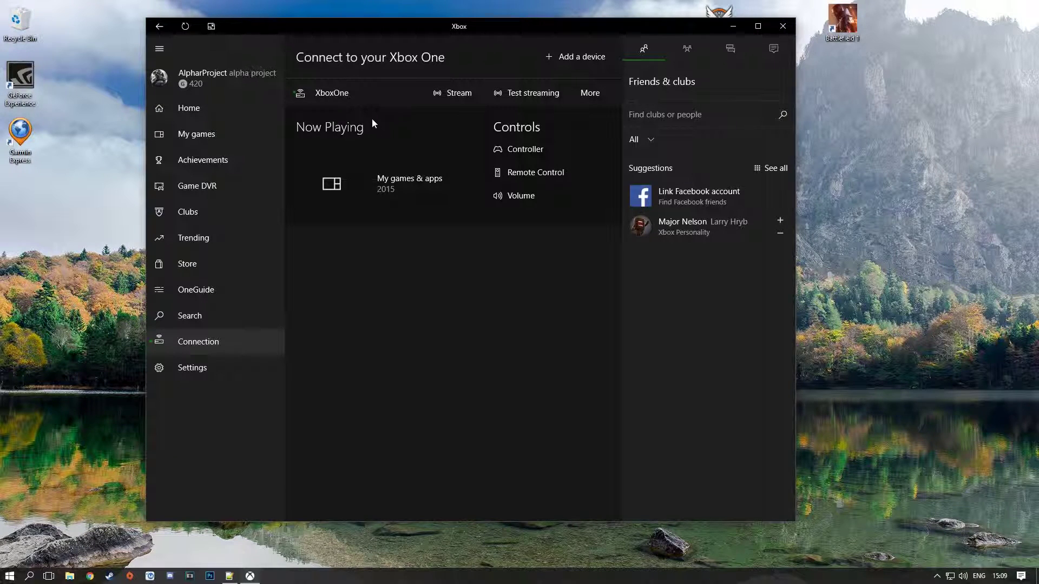
pyautogui.click(453, 93)
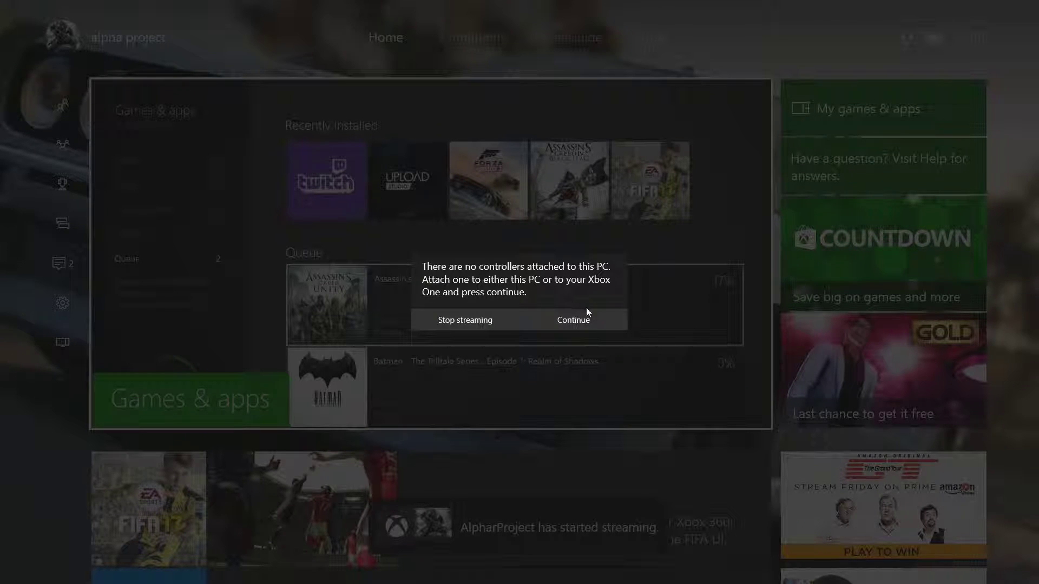
# Step: Continue past the no-controller notice and show the Very high/High/Medium/Low quality options
pyautogui.click(567, 319)
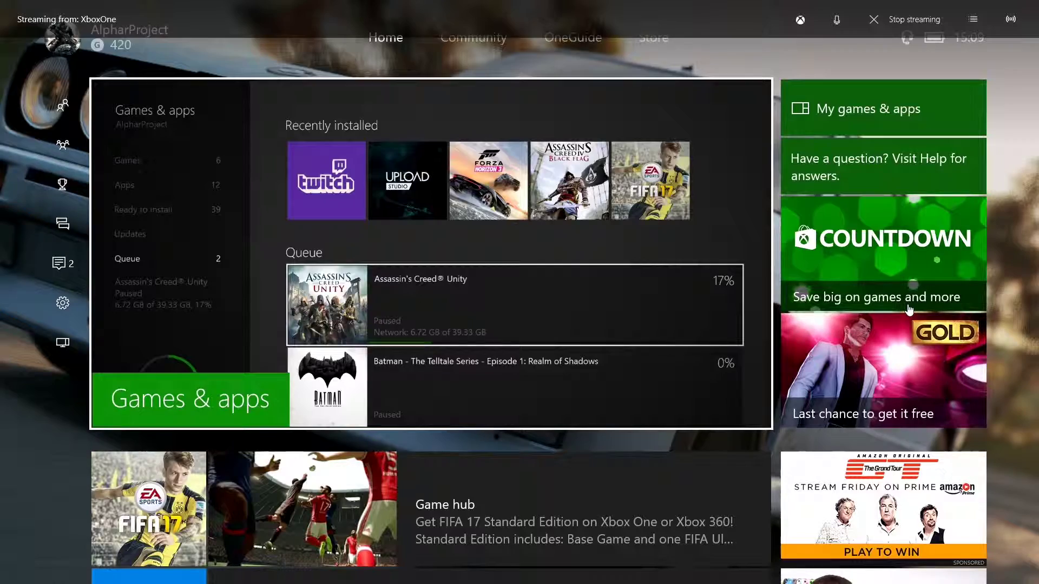
pyautogui.scroll(-5, 910, 309)
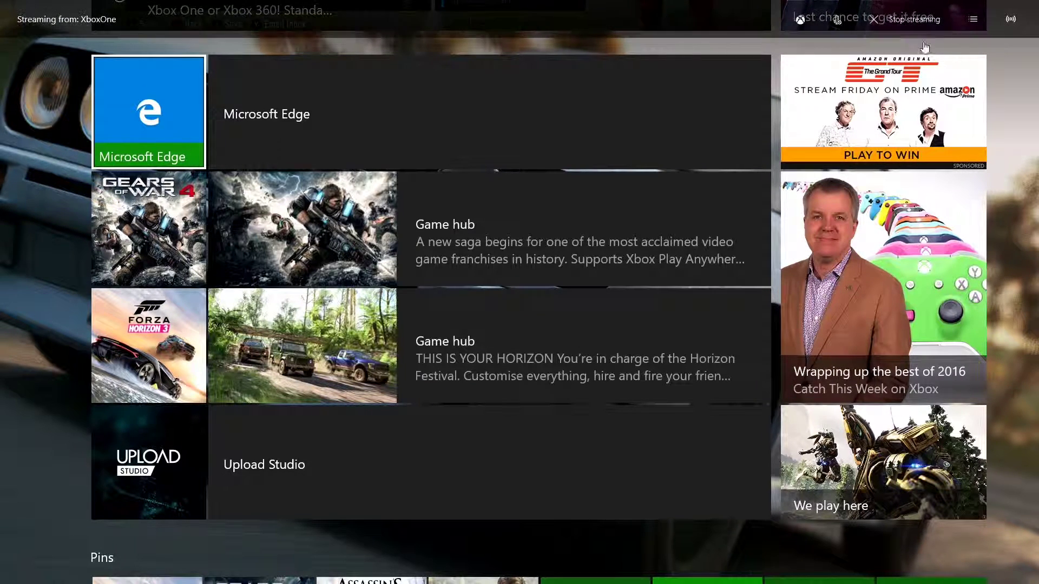
pyautogui.click(1010, 19)
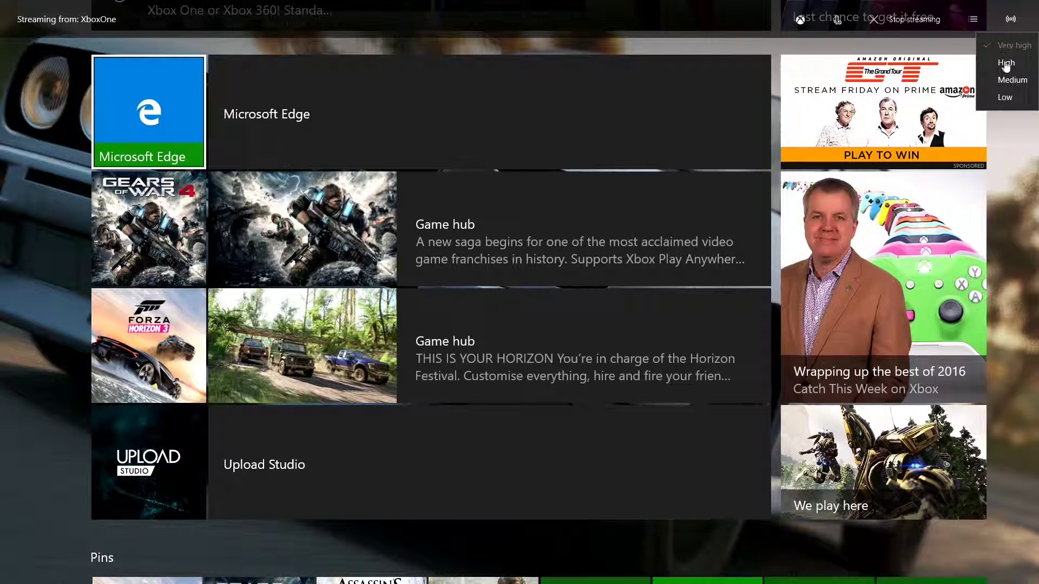
# Step: Dismiss the streaming quality dropdown to reveal the full console dashboard
pyautogui.click(1011, 23)
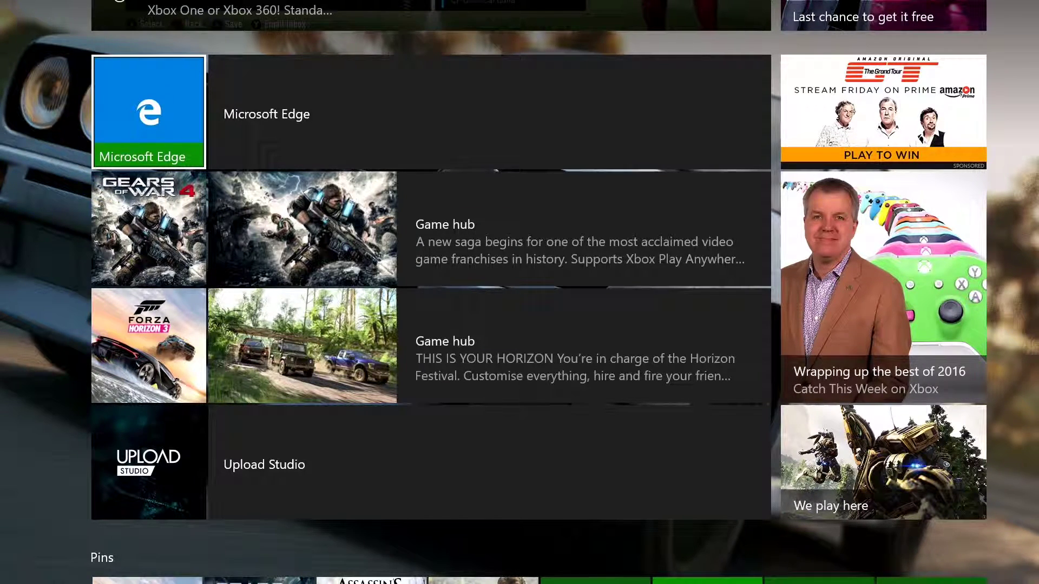
# Step: Quit FIFA 17 on the streamed console through its Menu options
pyautogui.press('Up')
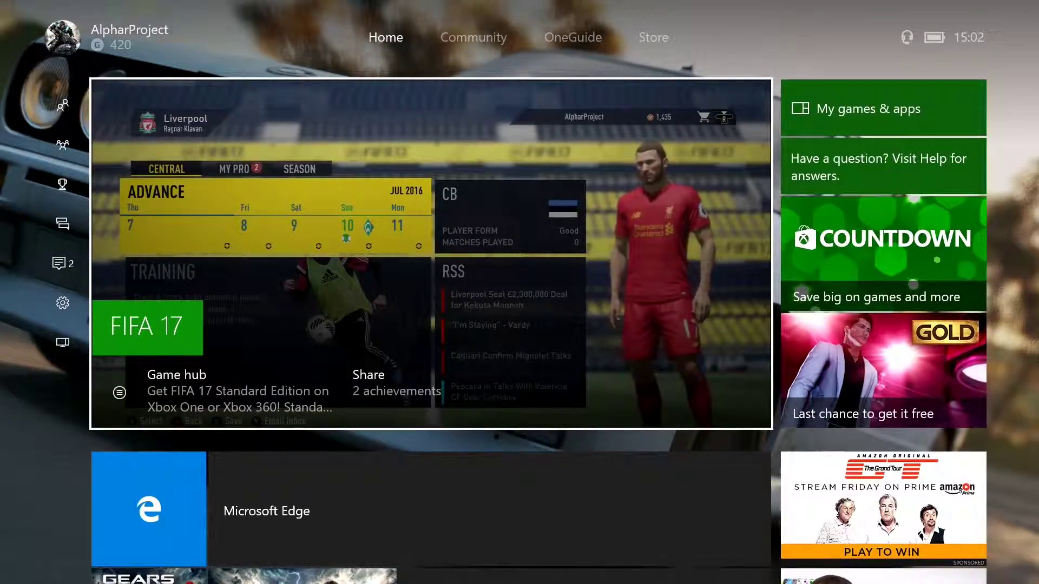
pyautogui.press('Menu')
pyautogui.press('Down')
pyautogui.press('Down')
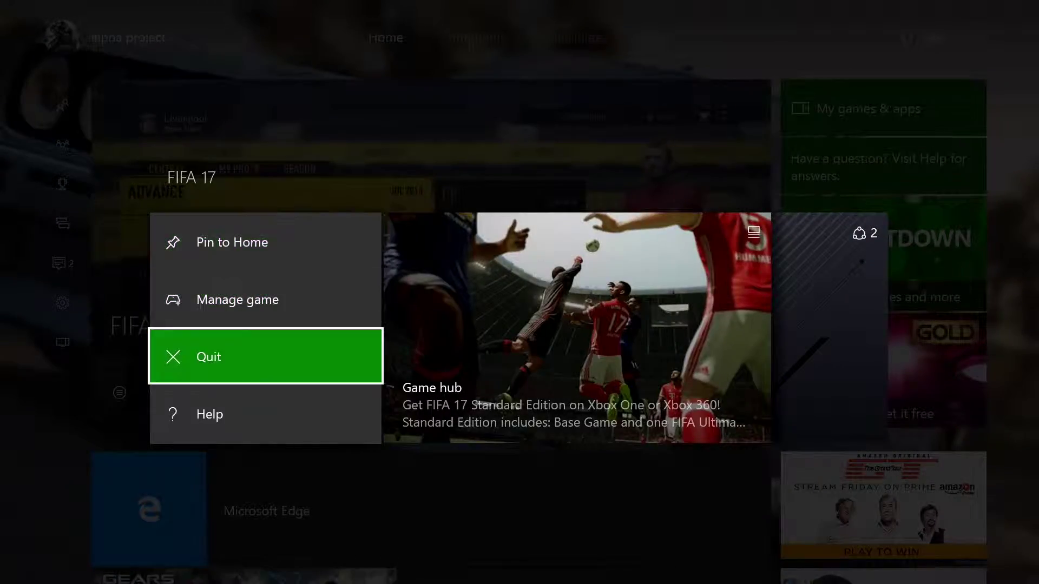
pyautogui.press('Return')
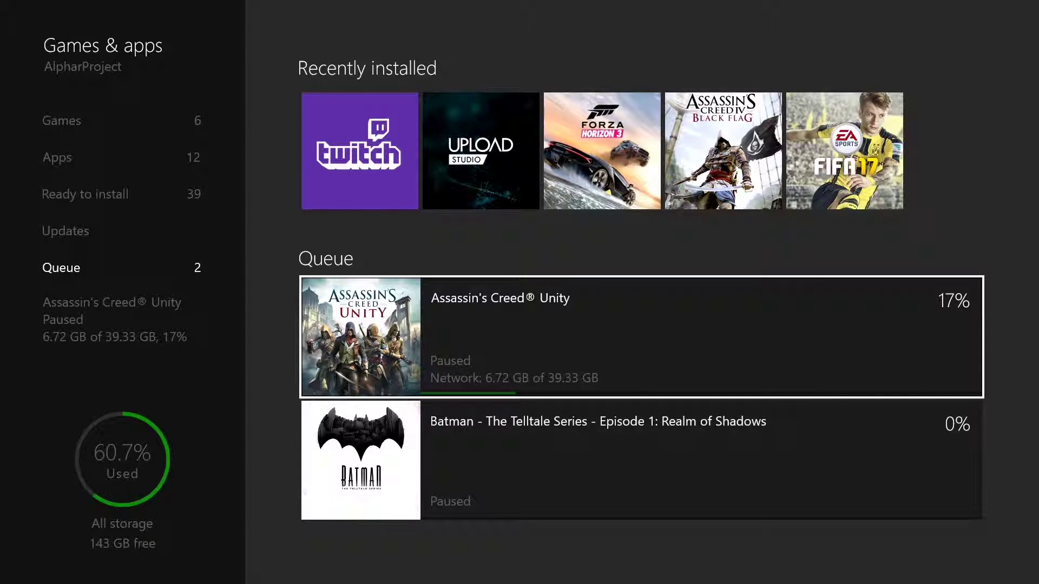
pyautogui.press('super')
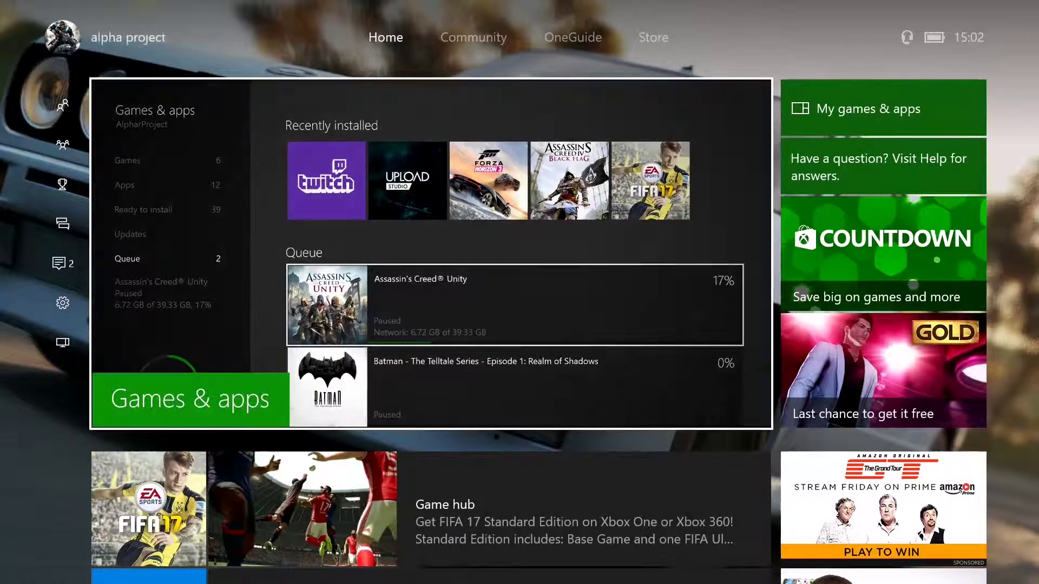